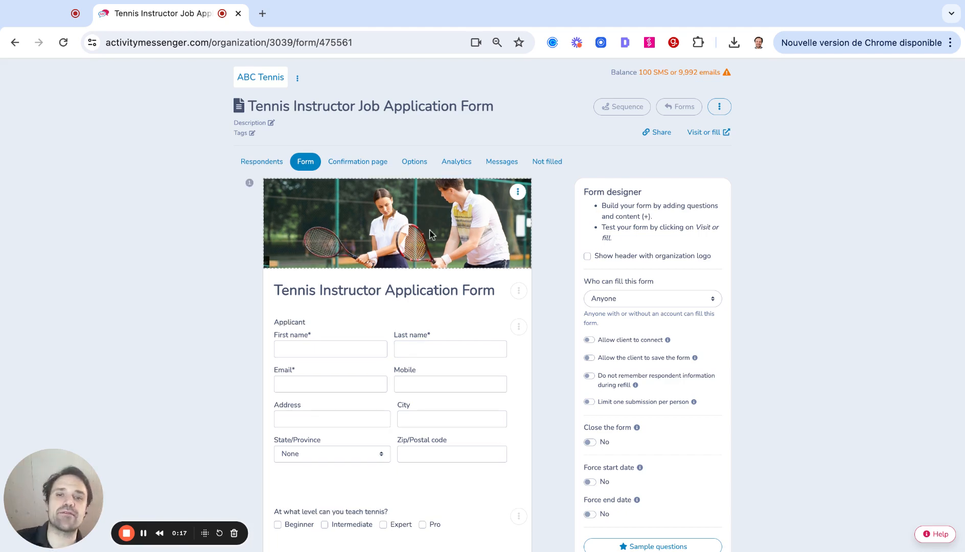
Step: Review the tennis banner image's settings and close them without changes
mouse_move(391, 212)
left_mouse_down()
mouse_move(391, 273)
mouse_move(391, 213)
left_mouse_up()
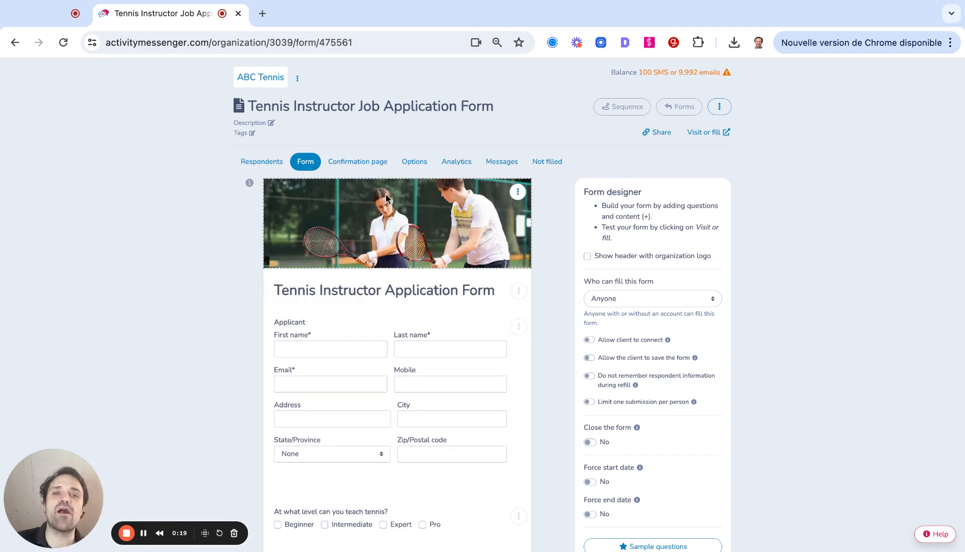
left_click(518, 192)
left_click(524, 211)
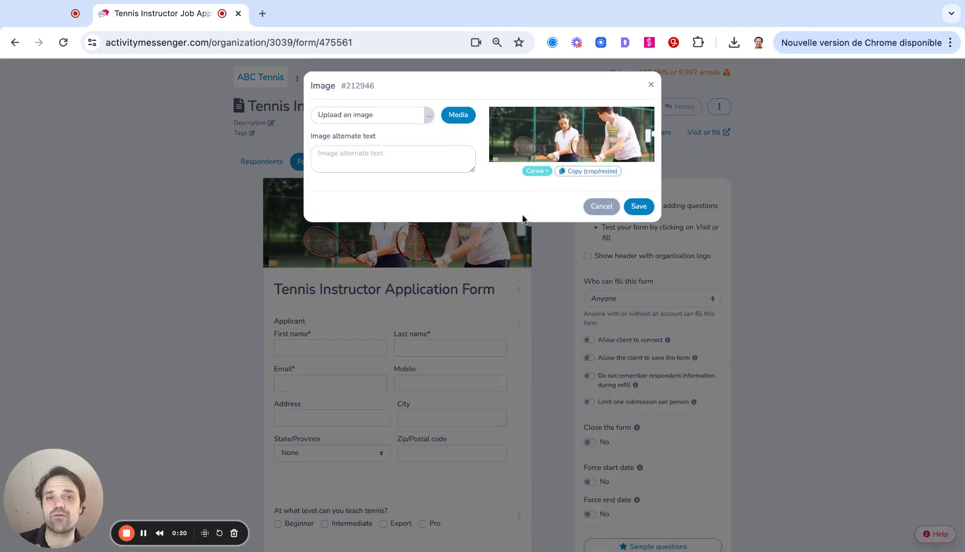
left_click(650, 85)
Step: Review the Applicant block's label and its required and optional contact fields, and save the block
scroll(534, 213, "down", 2)
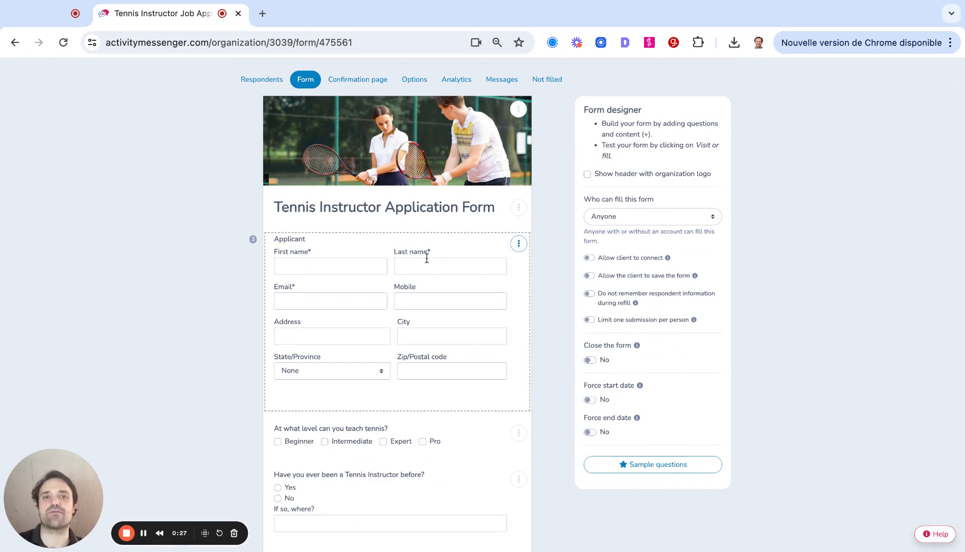
left_click(519, 243)
left_click(532, 263)
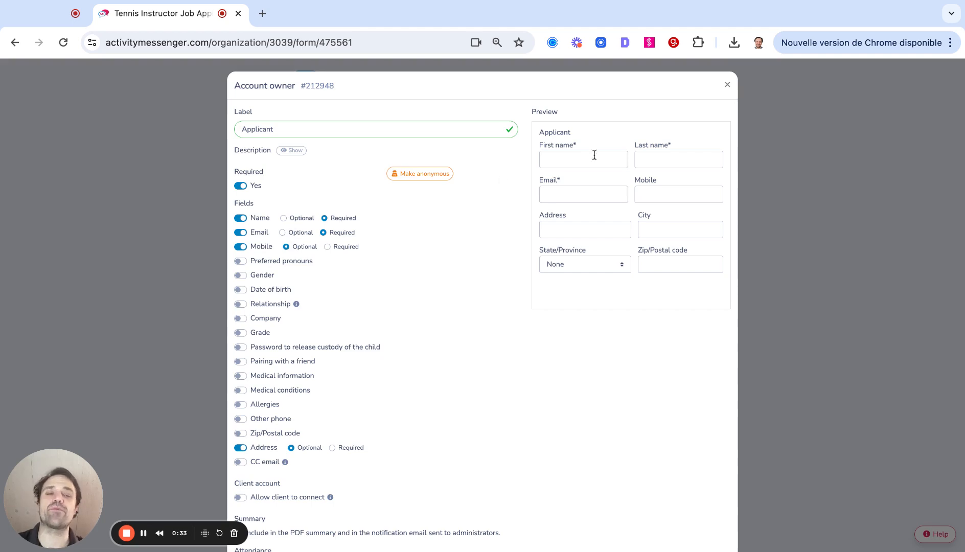
scroll(712, 358, "down", 3)
left_click(714, 523)
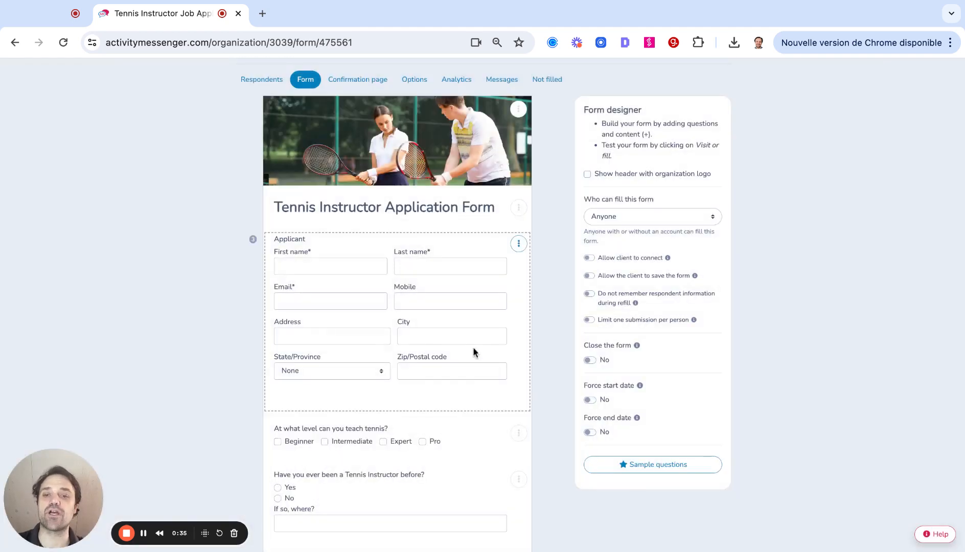
Step: Review the "At what level can you teach tennis?" question, trying Beginner, Intermediate and Expert in its preview, and close it unsaved
scroll(473, 348, "down", 6)
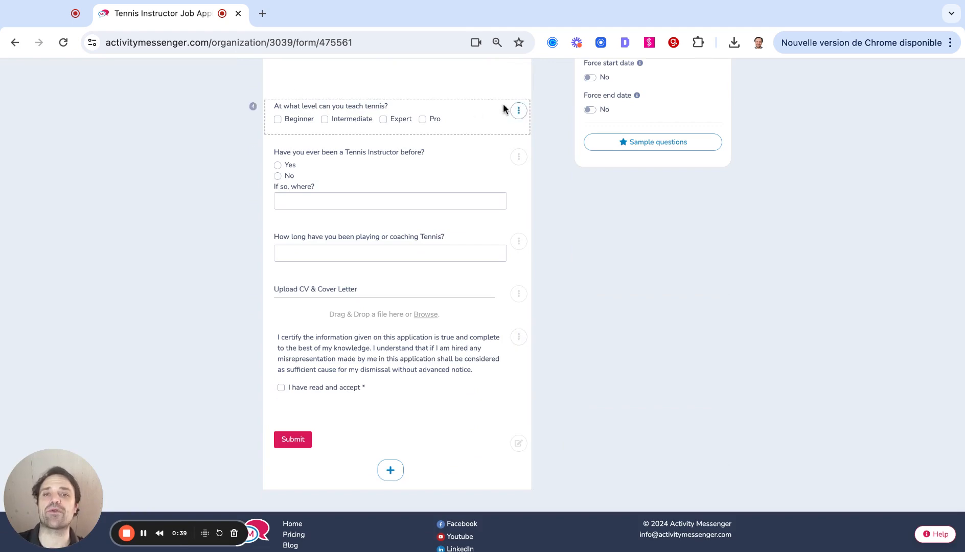
left_click(518, 110)
left_click(538, 132)
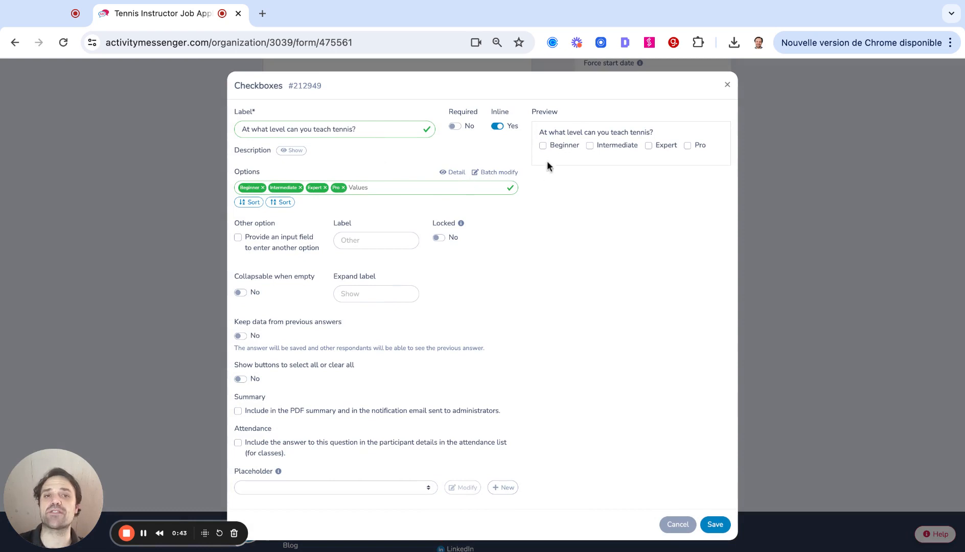
left_click(590, 145)
left_click(648, 146)
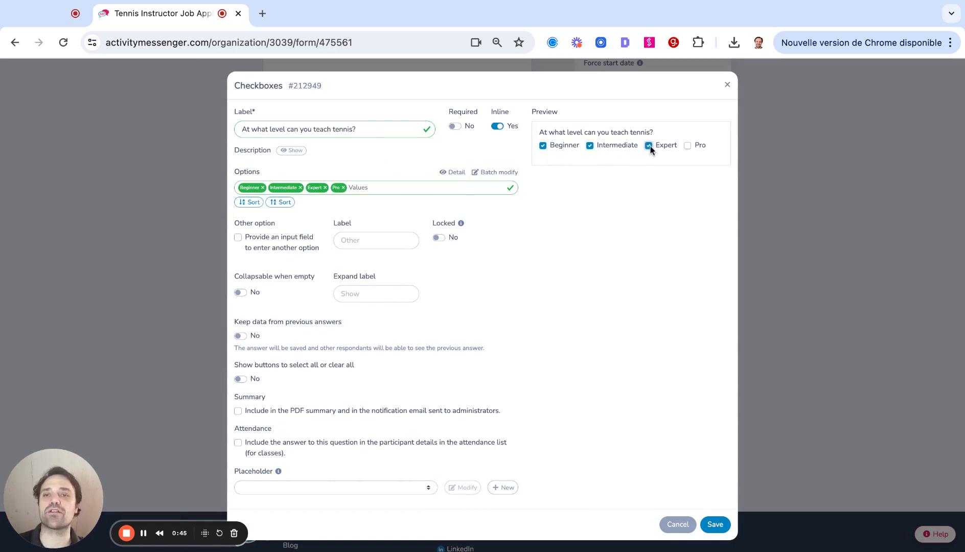
left_click(726, 85)
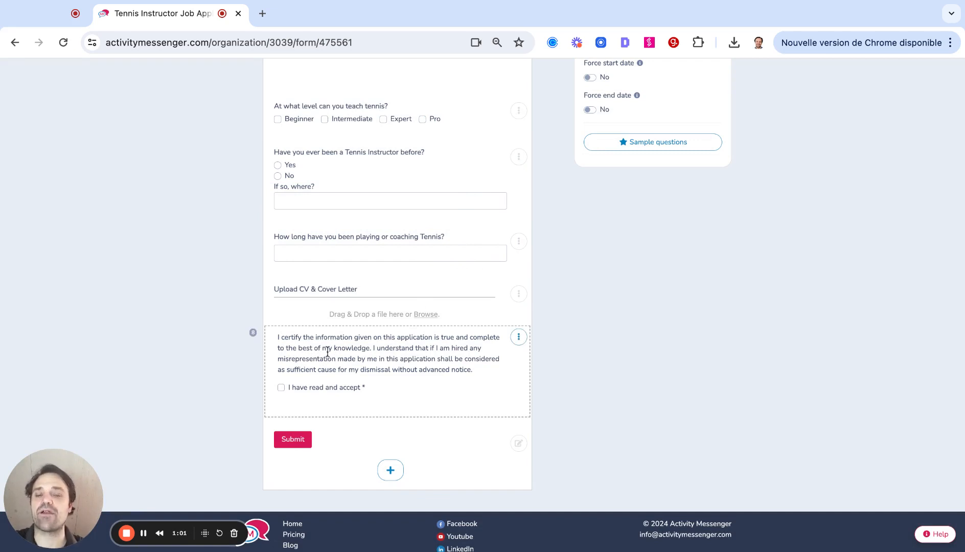
Step: Examine the block types that can be added after the form's last question, without adding one
scroll(358, 434, "down", 1)
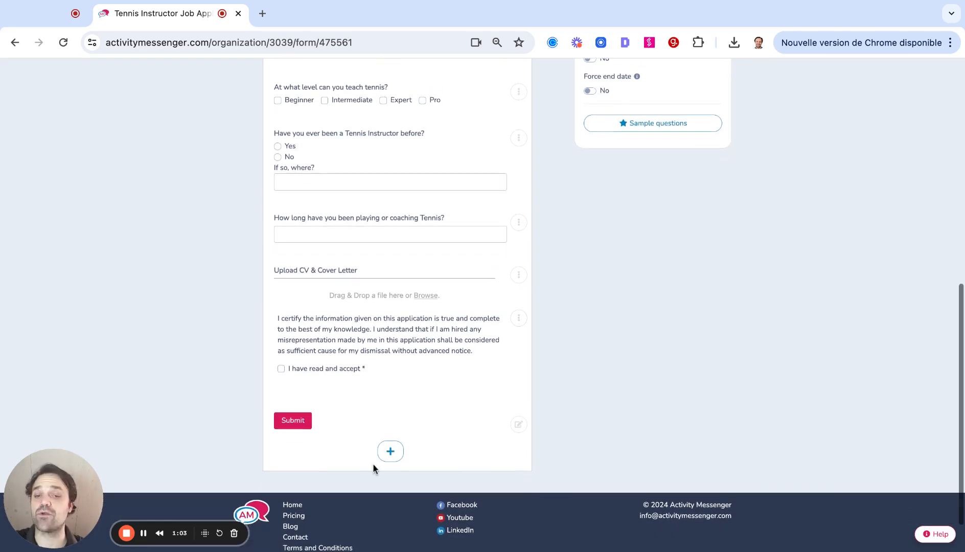
left_click(387, 455)
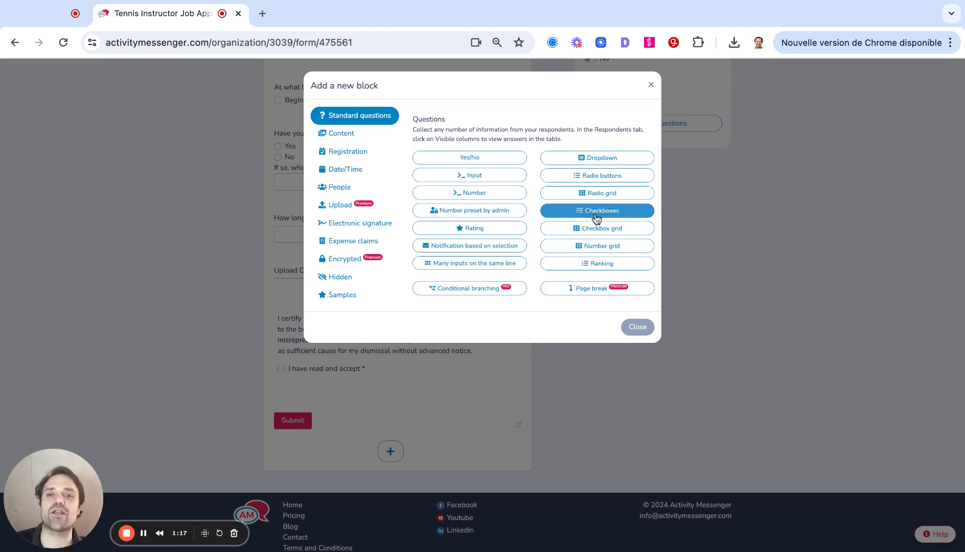
left_click(650, 85)
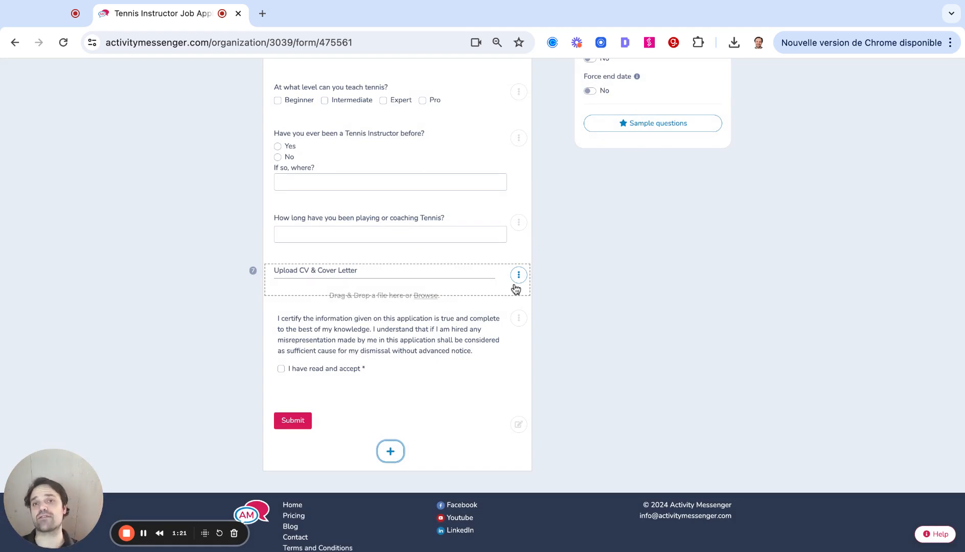
Step: Review the form's PDF, confirmation and reply-to options, and examine the ways to share the form
scroll(516, 290, "up", 9)
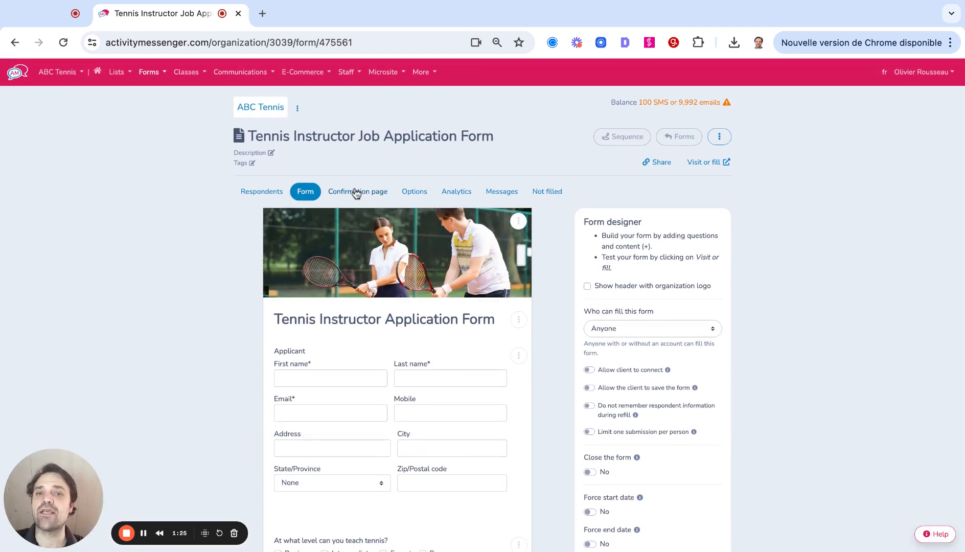
left_click(424, 195)
scroll(368, 293, "down", 3)
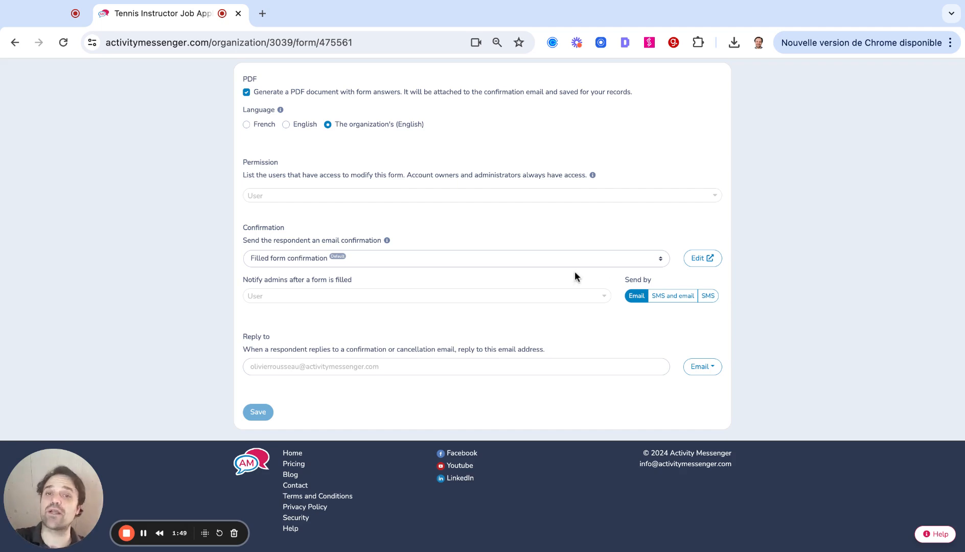
scroll(574, 274, "up", 3)
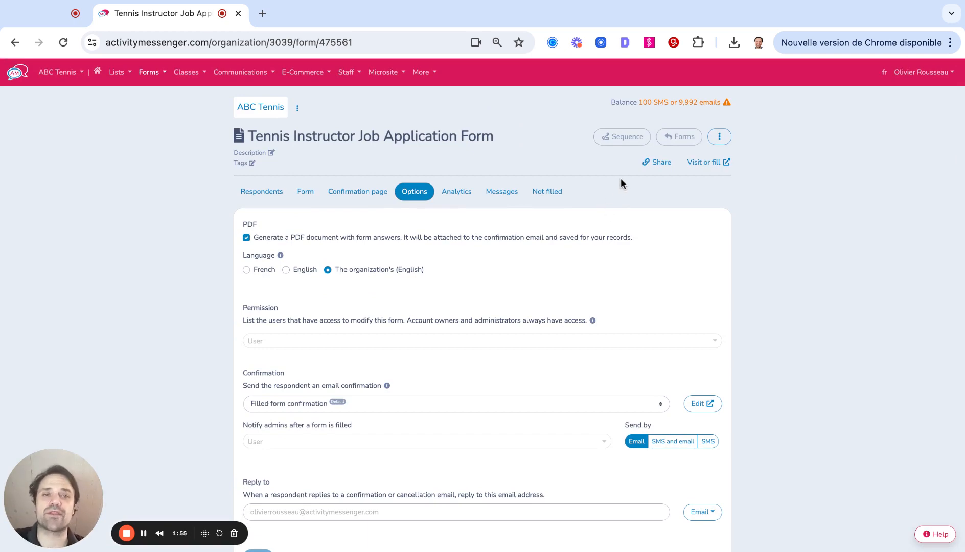
left_click(652, 169)
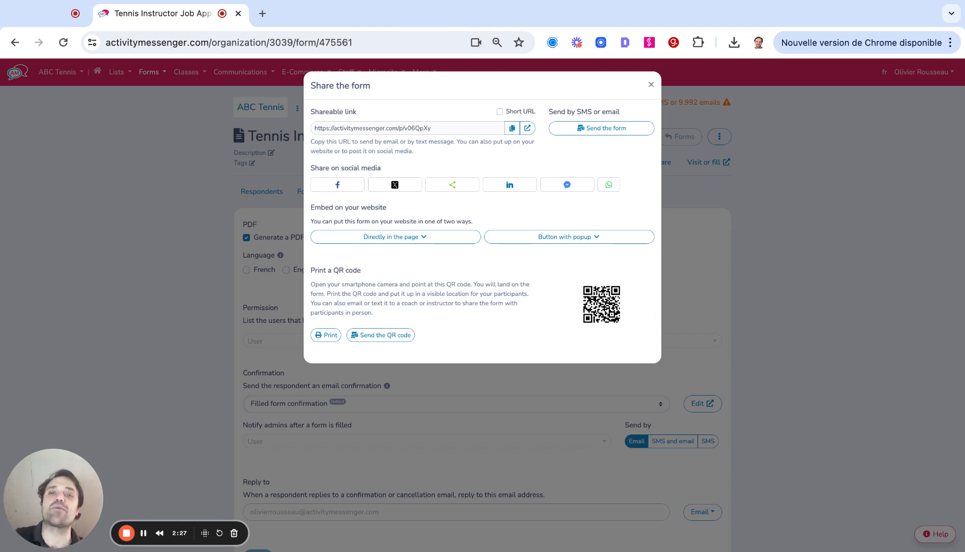
left_click(651, 85)
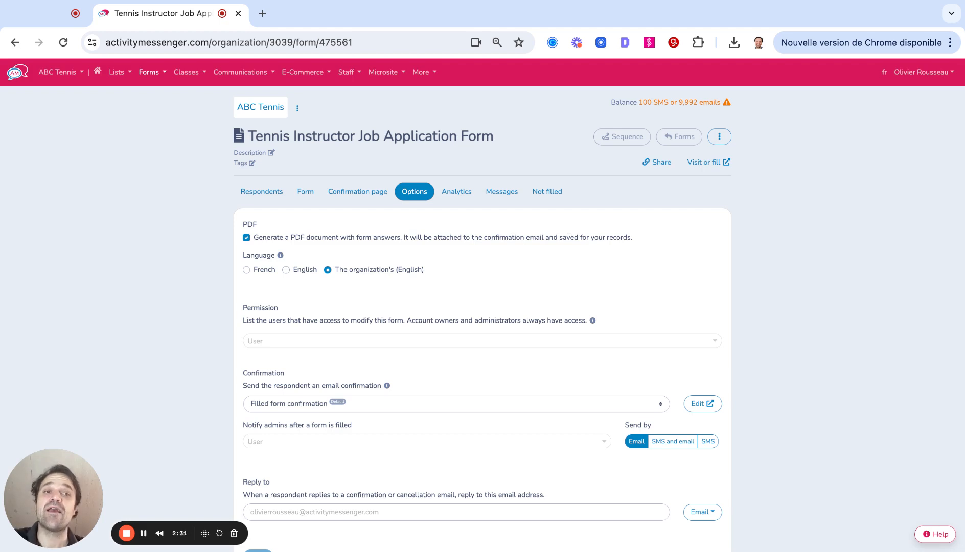
Step: Open the public version of the form to fill it in and enter the applicant's contact and address details
left_click(704, 164)
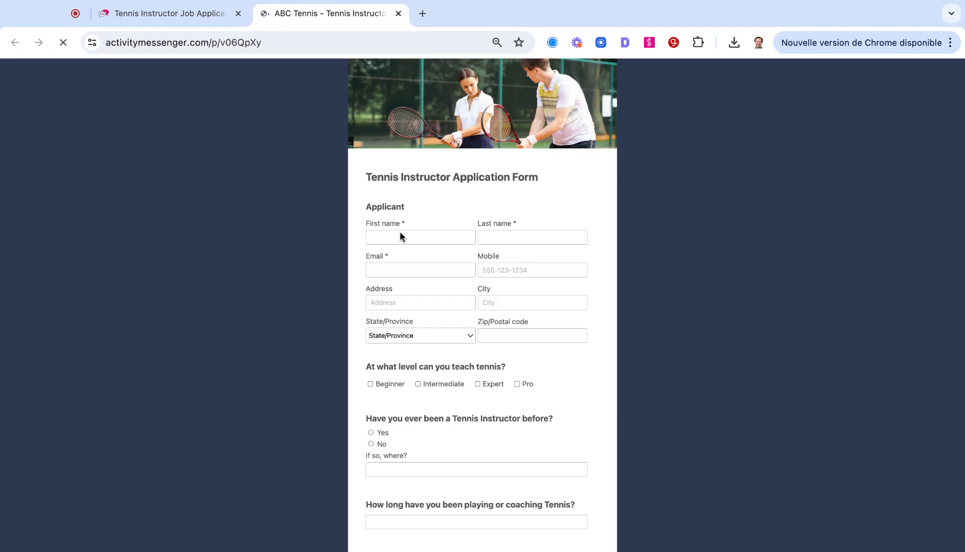
left_click(400, 235)
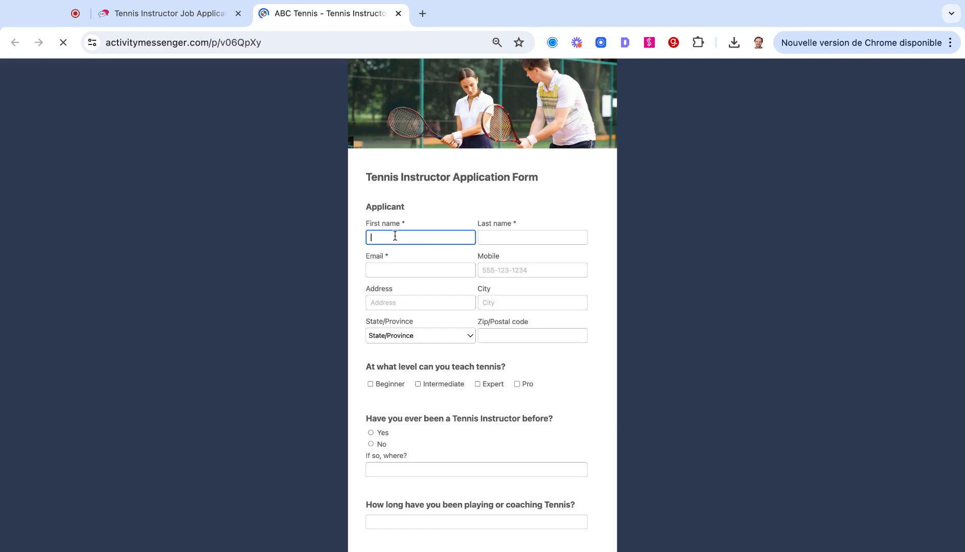
scroll(458, 303, "down", 3)
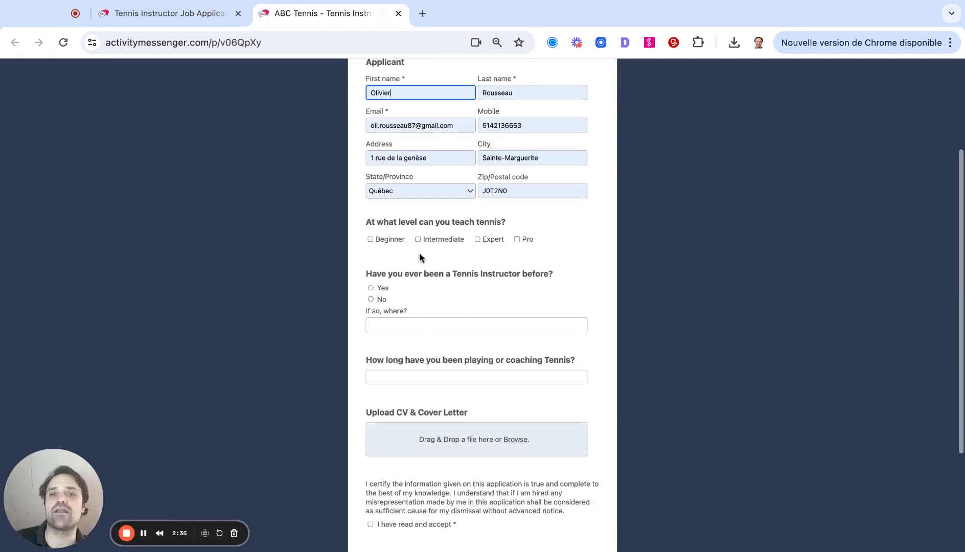
Step: Answer the tennis questions with Intermediate, Expert and Pro levels, Yes to having been an instructor, and 24 for playing or coaching time
left_click(426, 240)
left_click(487, 240)
left_click(523, 239)
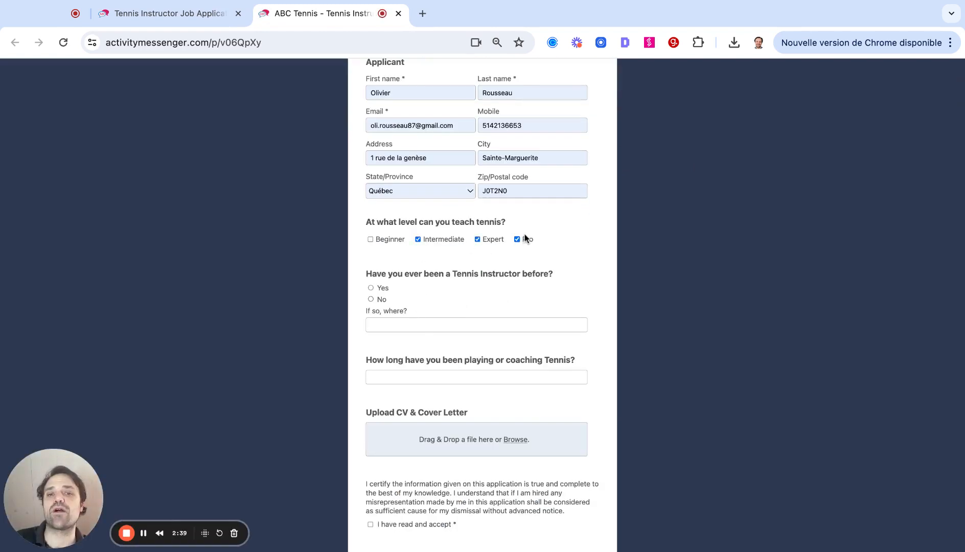
left_click(383, 288)
scroll(443, 263, "down", 5)
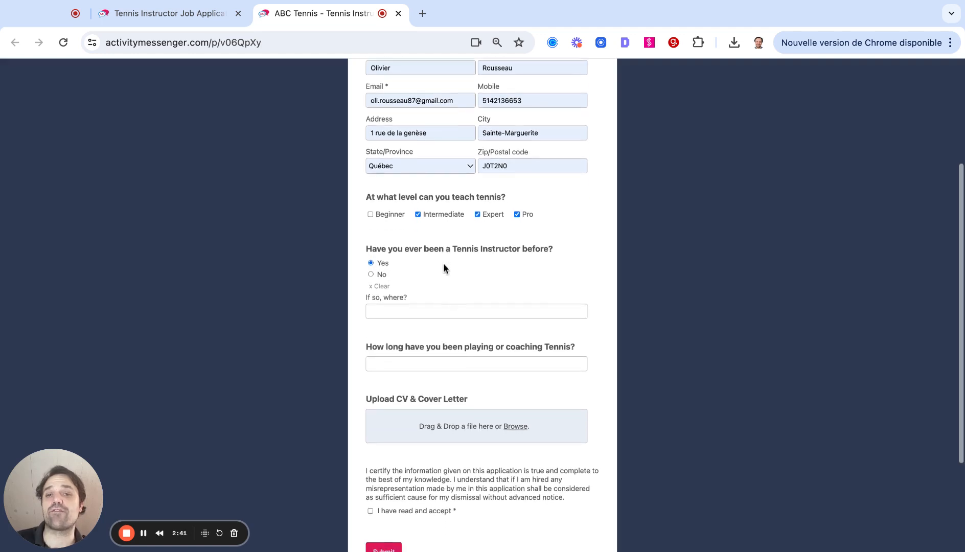
left_click(404, 251)
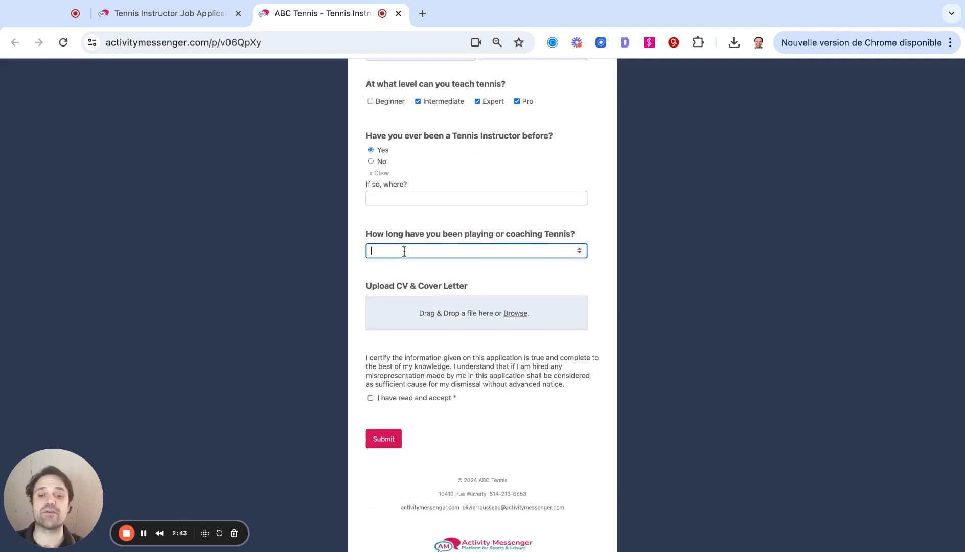
type("24")
Step: Accept the certification statement and submit the application form
left_click(493, 266)
scroll(493, 266, "down", 1)
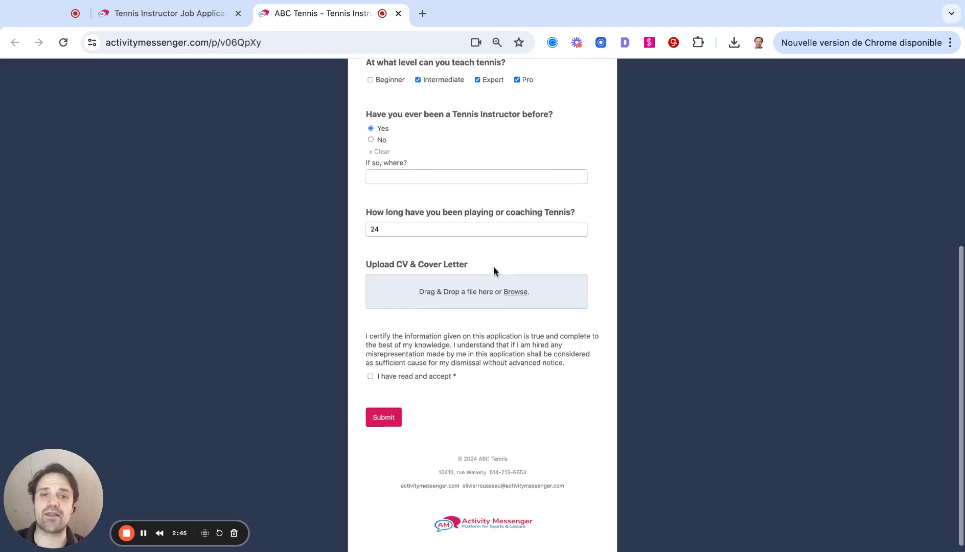
left_click(387, 368)
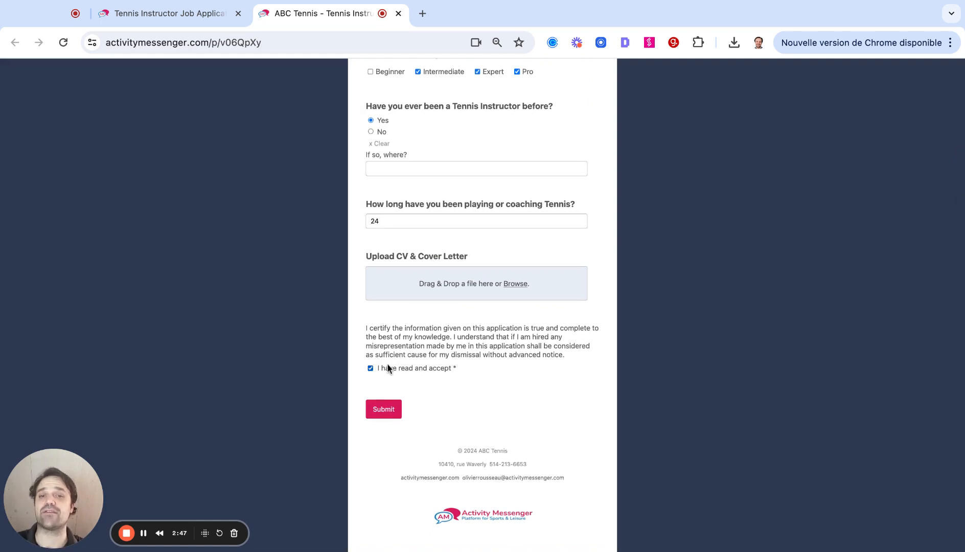
left_click(381, 412)
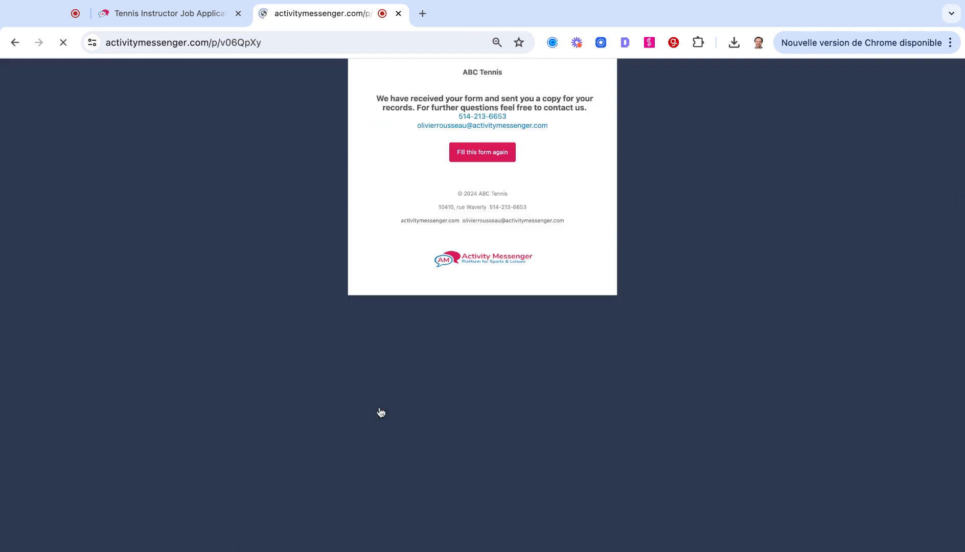
Step: Return to the form's management page and review the submitted answers and messages in the respondent's record
left_click(144, 9)
left_click(247, 192)
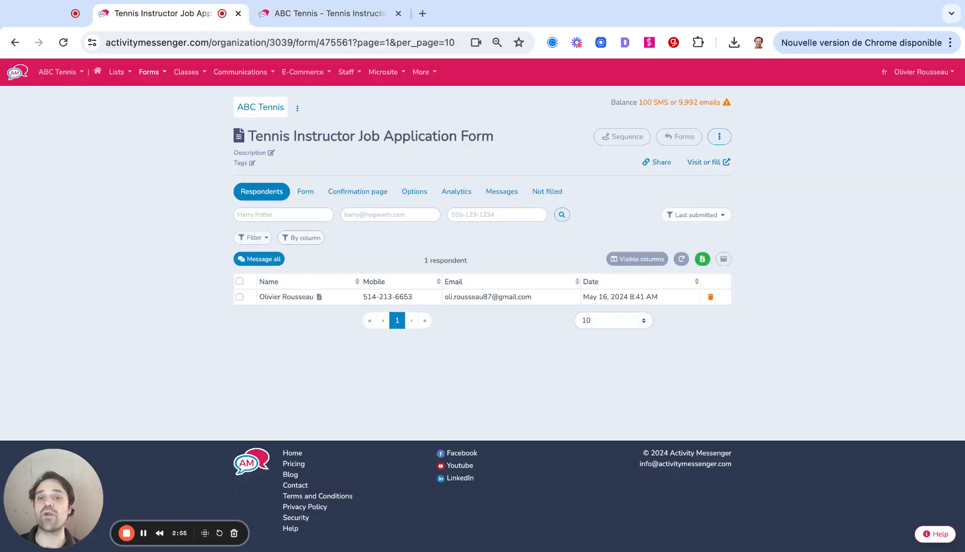
left_click(295, 297)
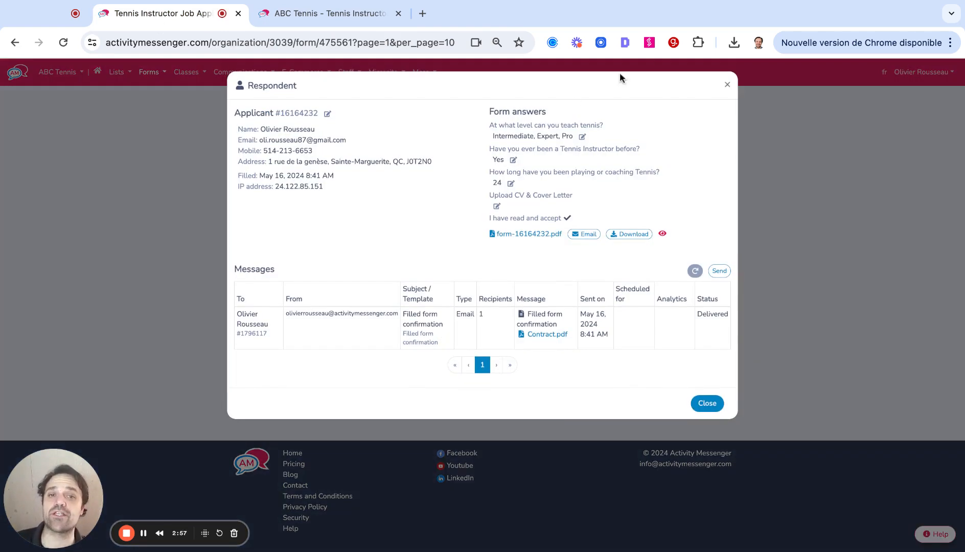
left_click(727, 84)
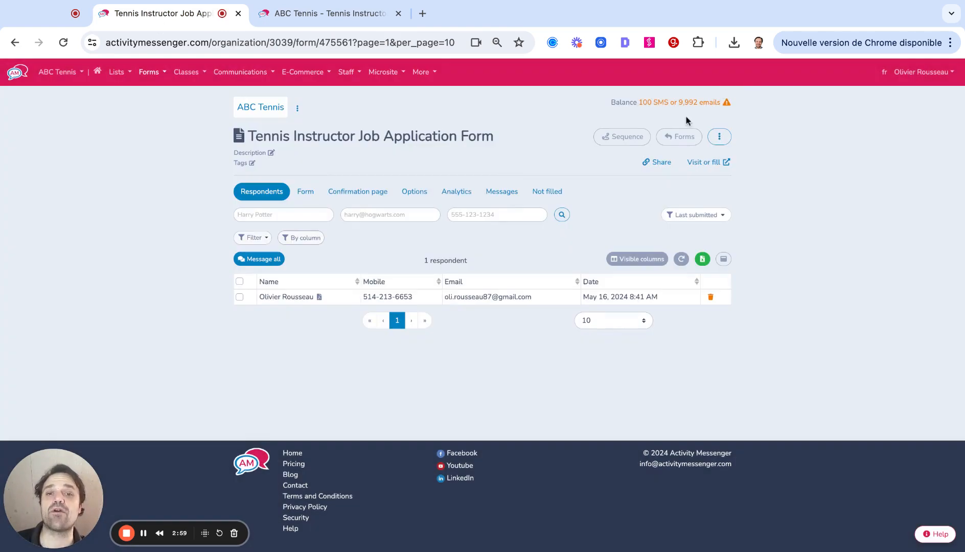
Step: Select the respondent, examine the message composer with the SMS format chosen, and close it without sending
left_click(240, 298)
left_click(259, 260)
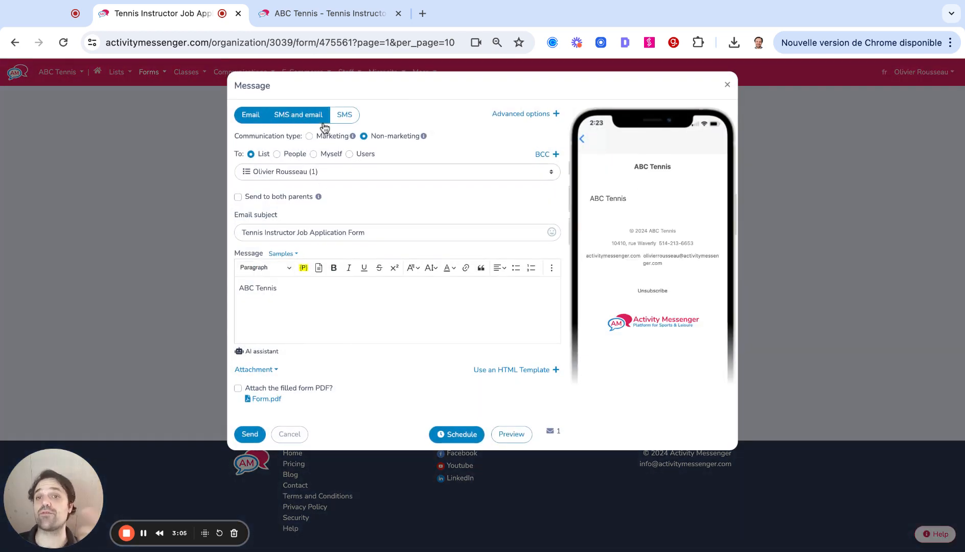
left_click(344, 116)
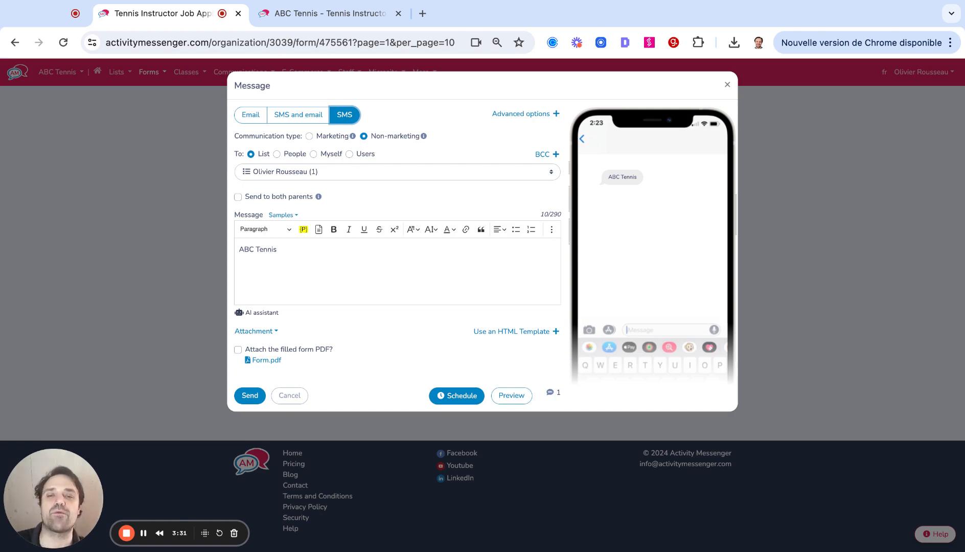
left_click(727, 86)
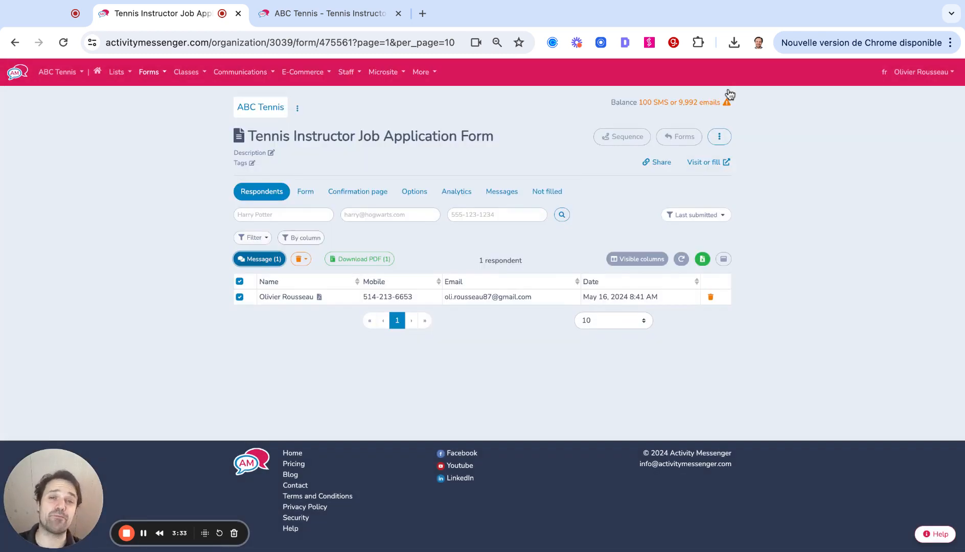